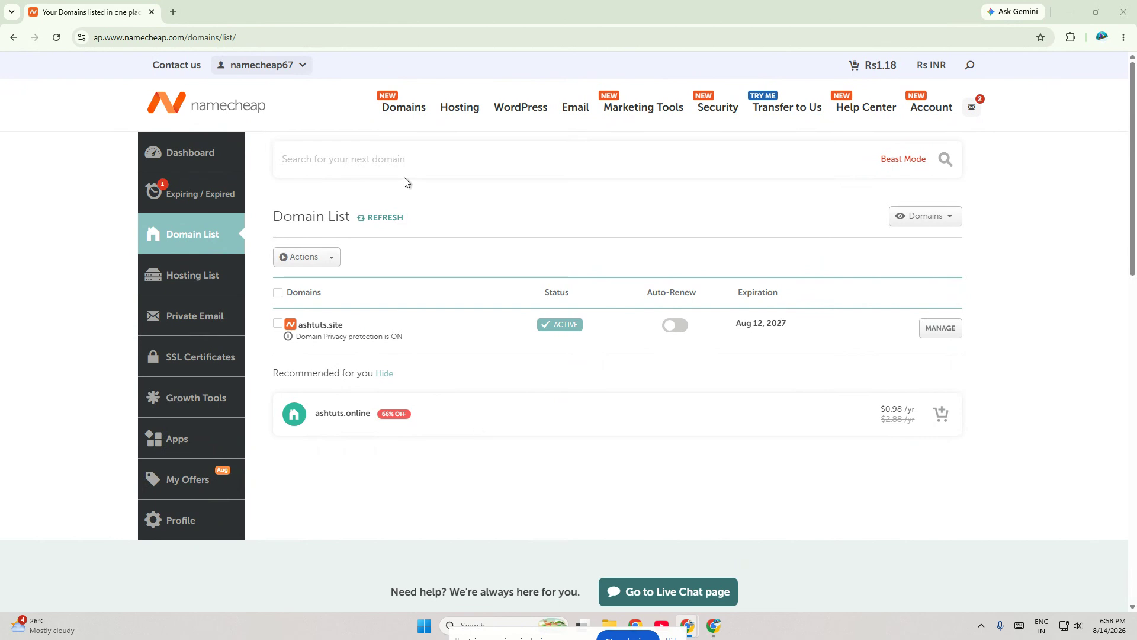
Step: Open the FreeDNS page and check the domain ashtuts.online for free DNS hosting
{"action": "mouse_move", "coordinate": [390, 116]}
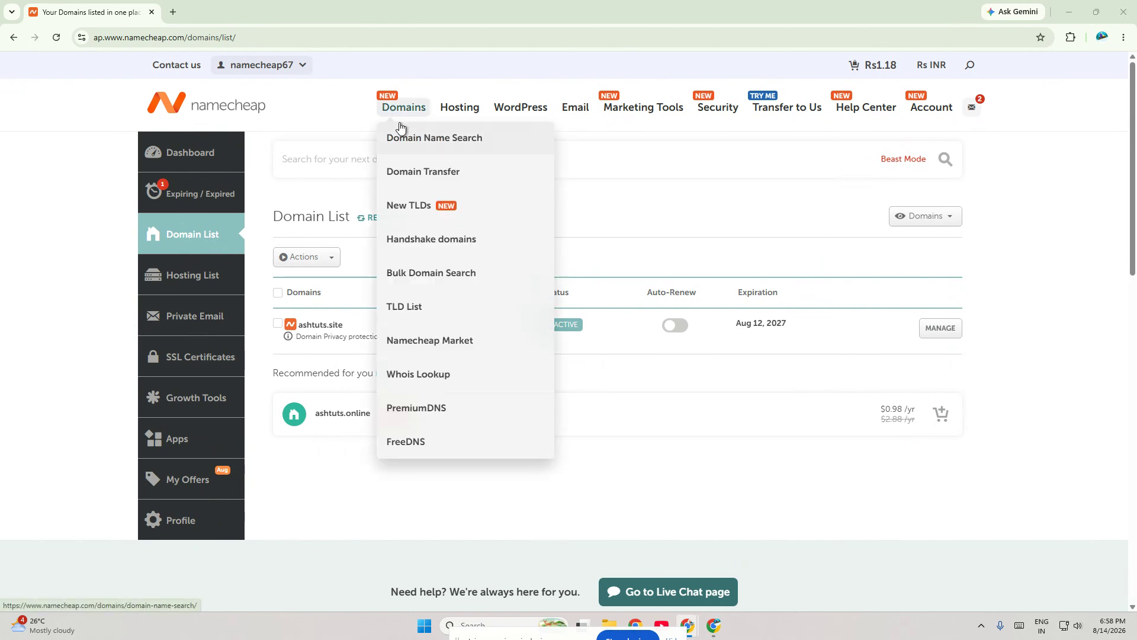
{"action": "left_click", "coordinate": [431, 440]}
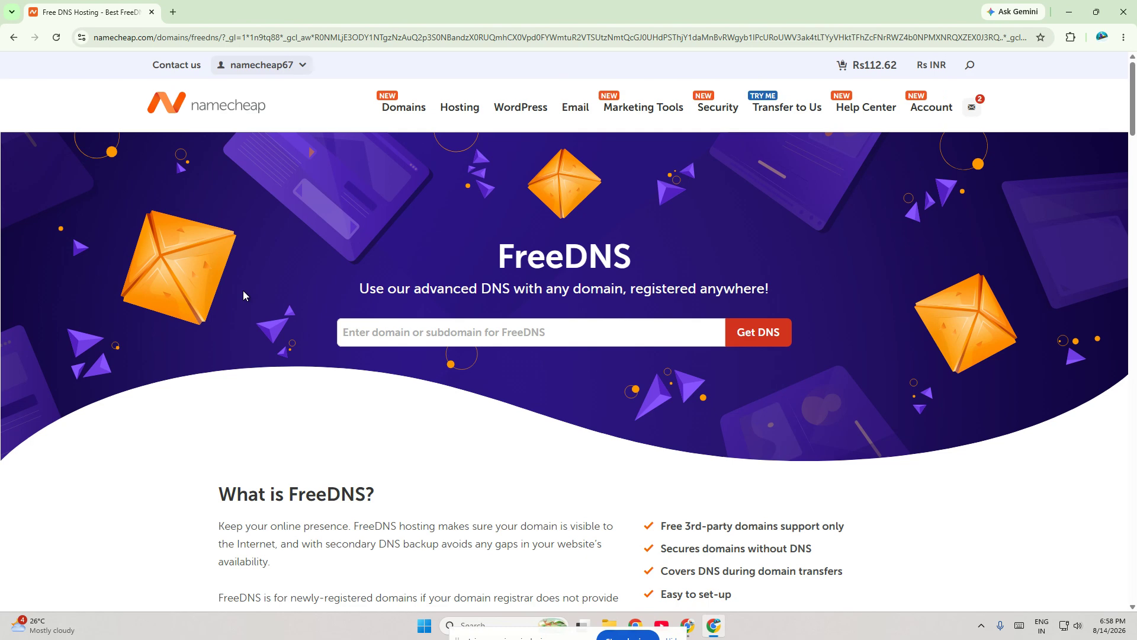
{"action": "left_click", "coordinate": [364, 336]}
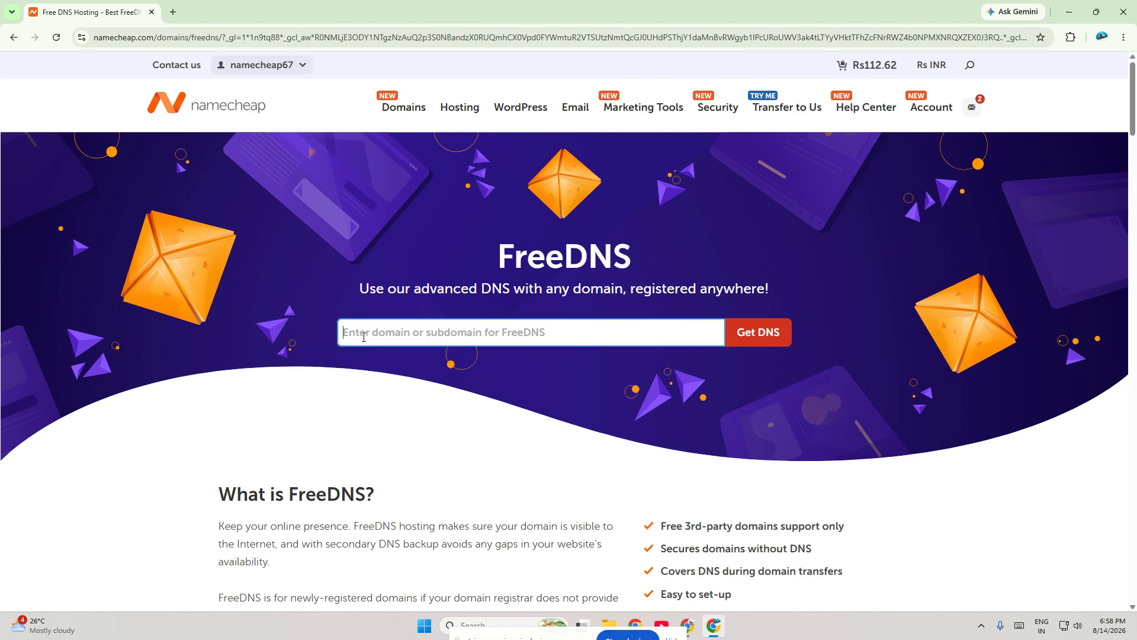
{"action": "type", "text": "ashtuts"}
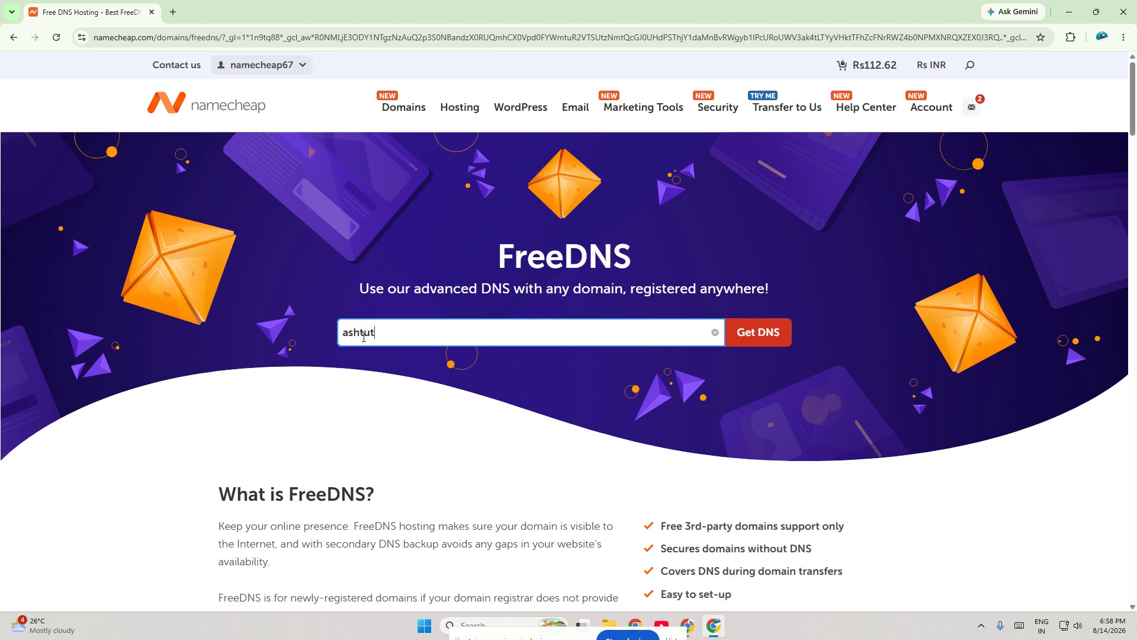
{"action": "type", "text": ".online"}
{"action": "left_click", "coordinate": [763, 336]}
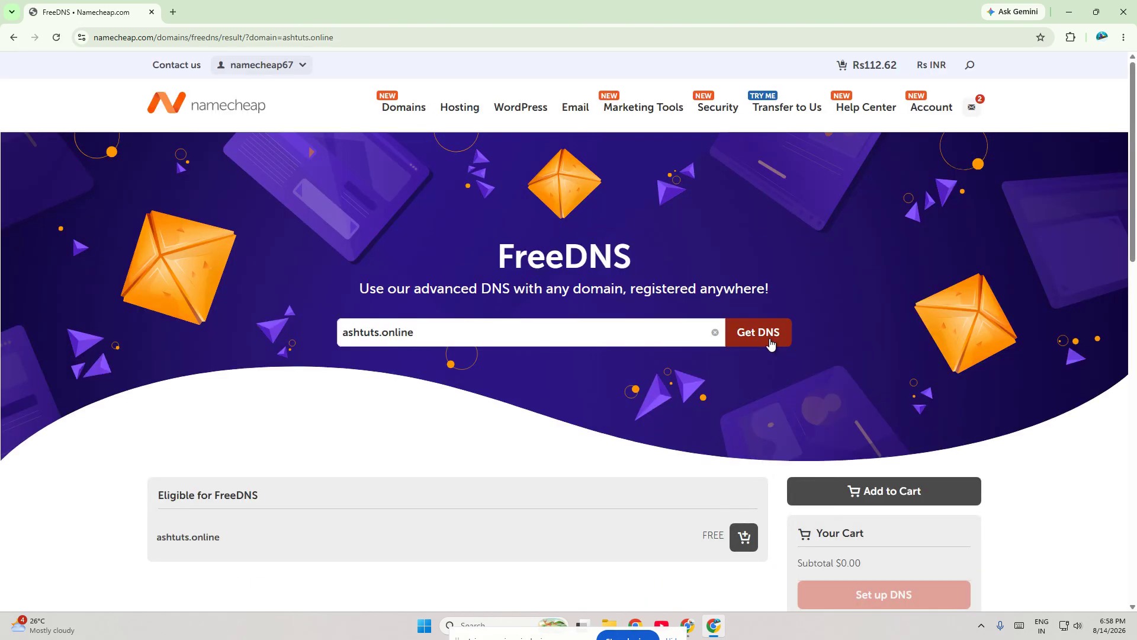
Step: Add the free DNS offer for ashtuts.online to the cart and set up its DNS
{"action": "scroll", "coordinate": [776, 346], "scroll_direction": "down", "scroll_amount": 4}
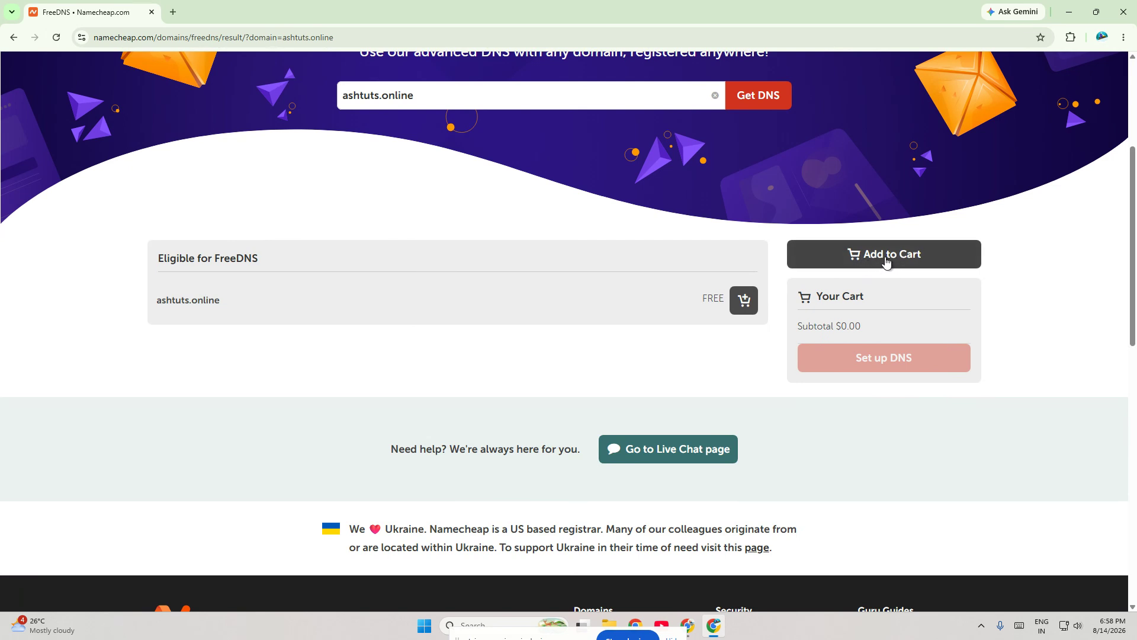
{"action": "left_click", "coordinate": [745, 301]}
{"action": "left_click", "coordinate": [892, 408]}
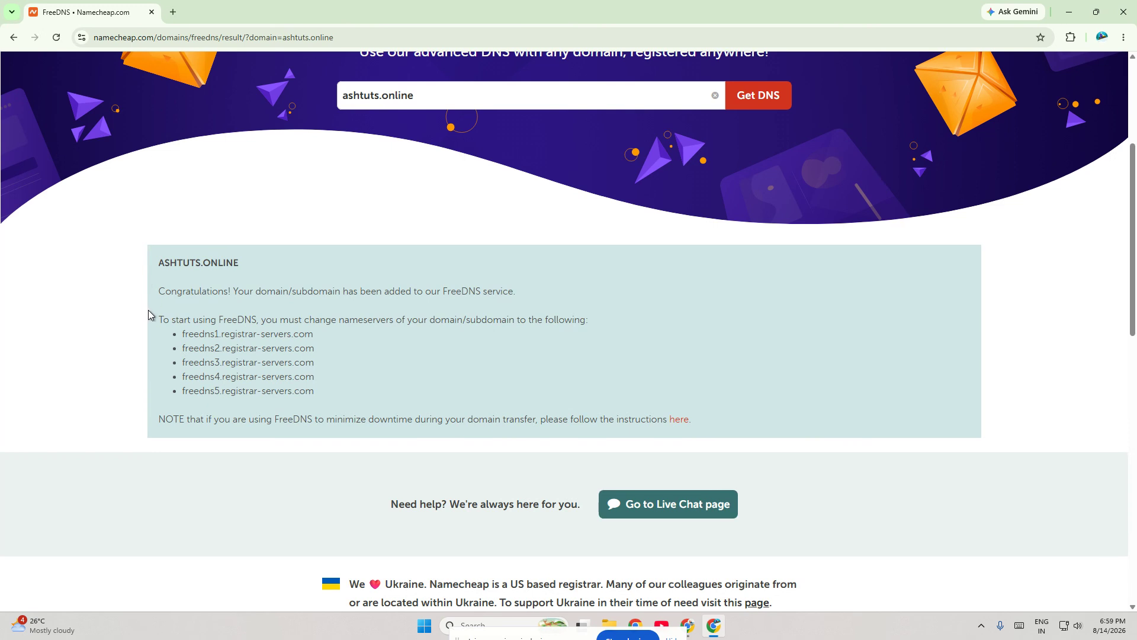
Step: Go to the account's domain list and highlight ashtuts.online under the recommended domains
{"action": "scroll", "coordinate": [154, 320], "scroll_direction": "up", "scroll_amount": 2}
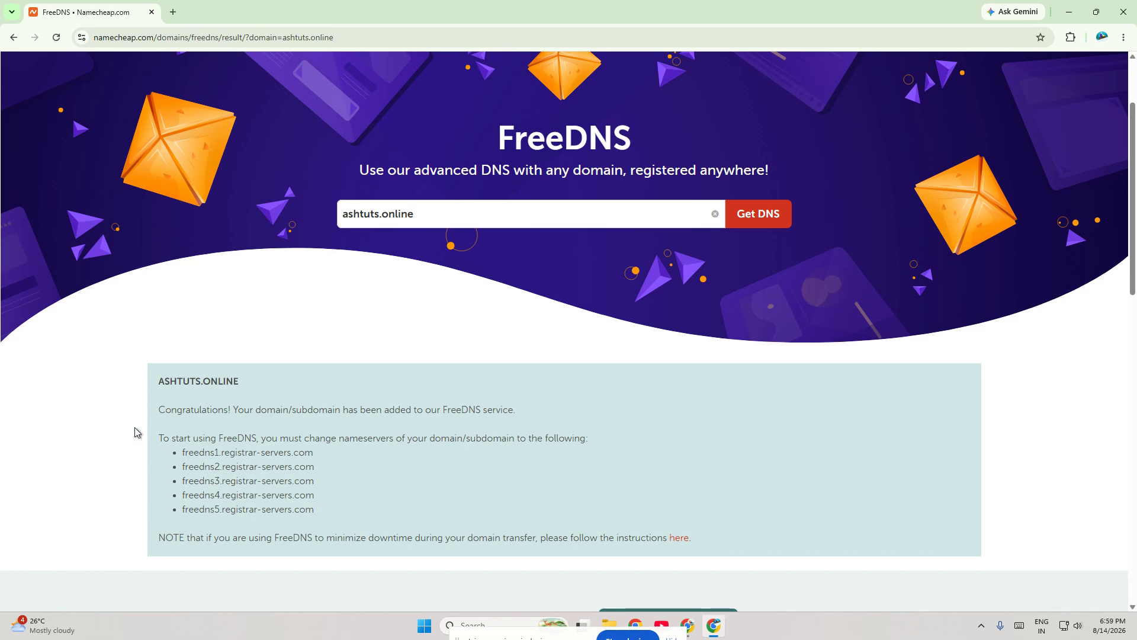
{"action": "scroll", "coordinate": [134, 432], "scroll_direction": "up", "scroll_amount": 2}
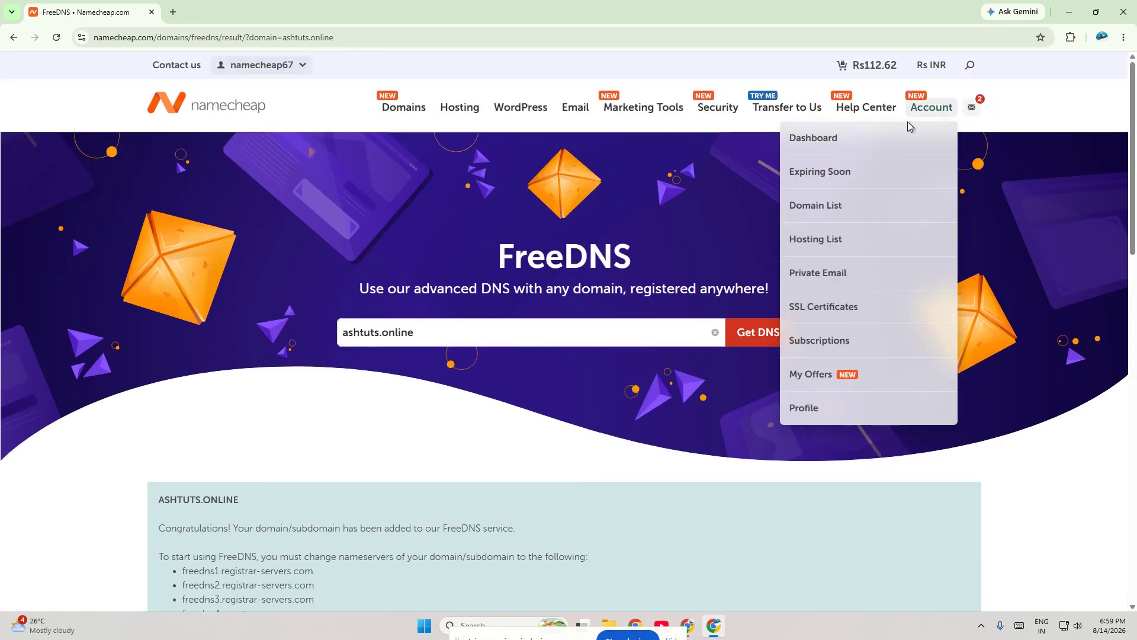
{"action": "mouse_move", "coordinate": [947, 132]}
{"action": "left_mouse_down"}
{"action": "mouse_move", "coordinate": [641, 3]}
{"action": "mouse_move", "coordinate": [948, 133]}
{"action": "left_mouse_up"}
{"action": "left_click", "coordinate": [933, 108]}
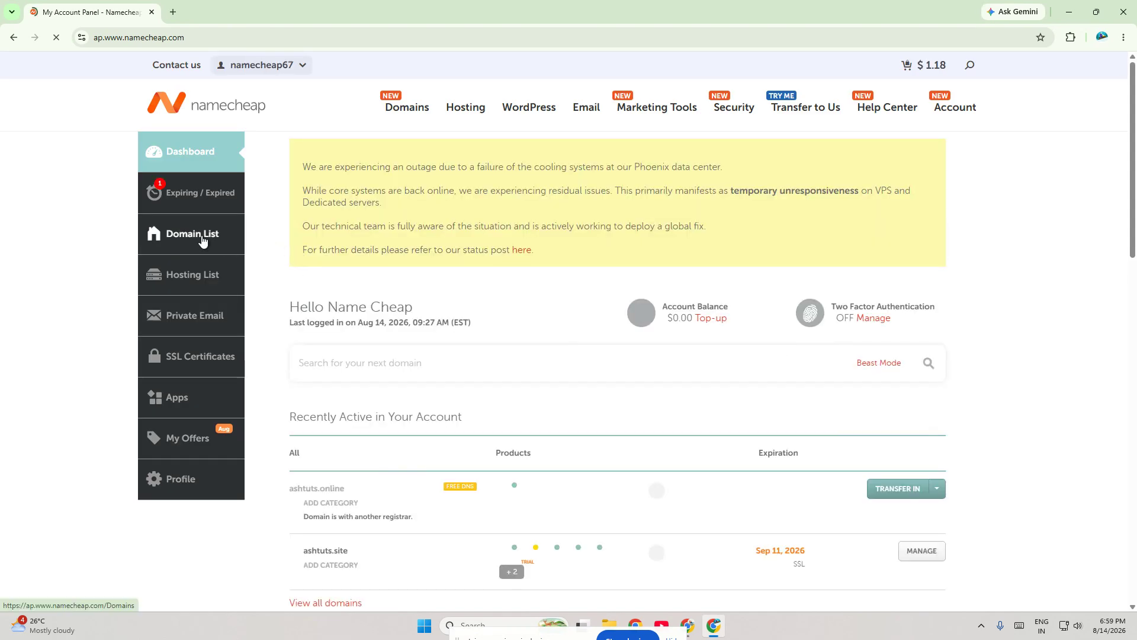
{"action": "left_click", "coordinate": [202, 235]}
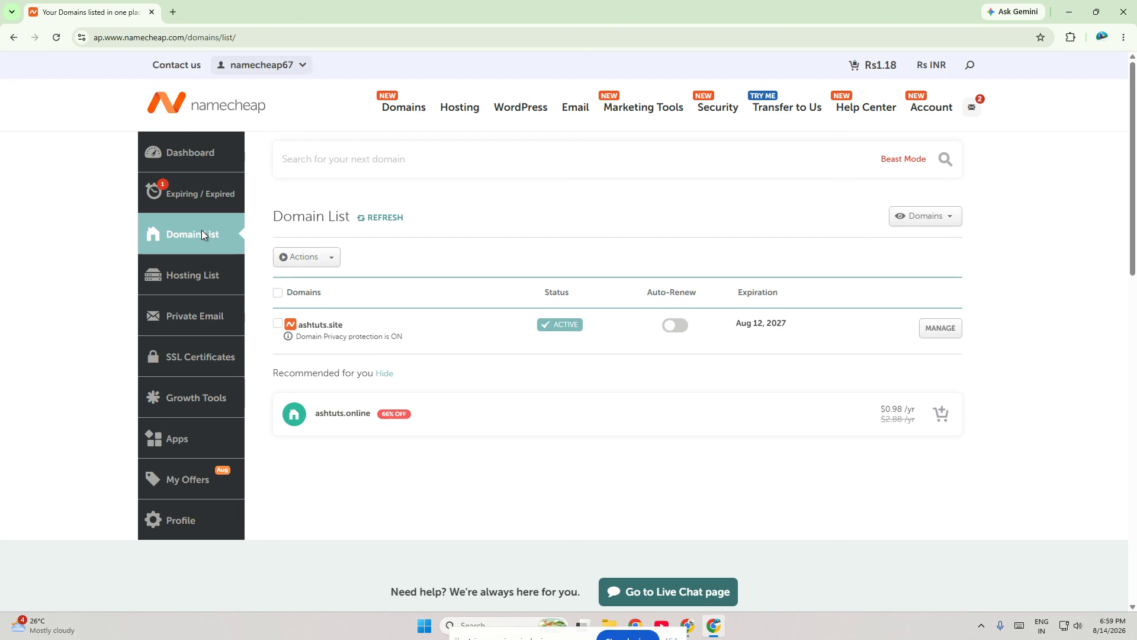
{"action": "left_click_drag", "start_coordinate": [315, 415], "coordinate": [386, 413]}
{"action": "left_click", "coordinate": [677, 442]}
Step: Open the management page of ashtuts.site and show its Advanced DNS host records
{"action": "left_click", "coordinate": [939, 331]}
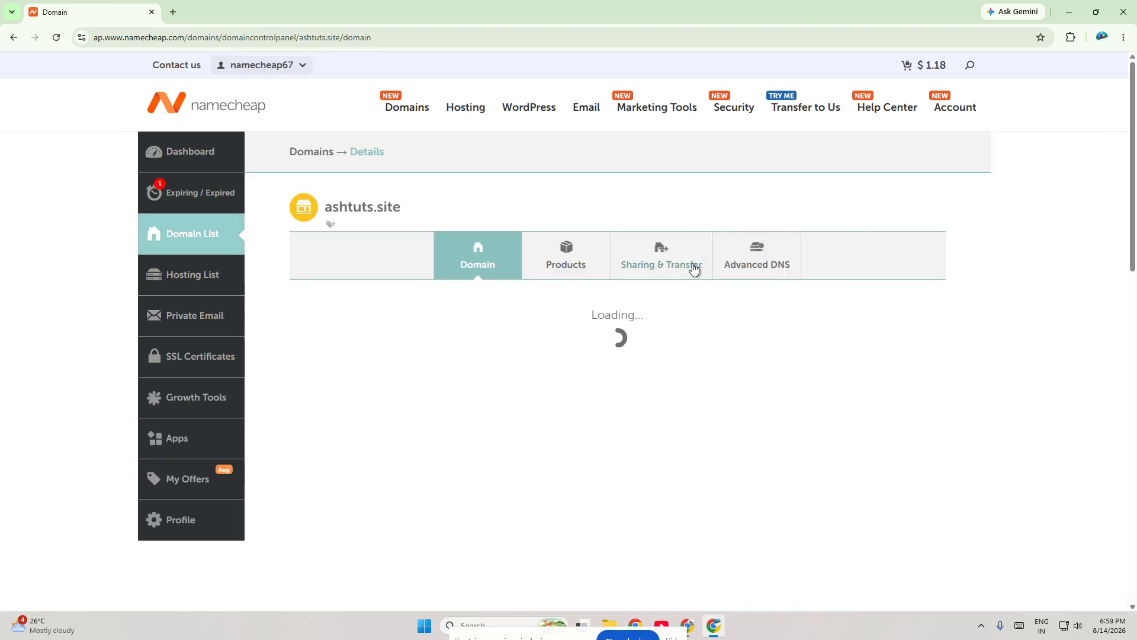
{"action": "left_click", "coordinate": [782, 264]}
{"action": "scroll", "coordinate": [780, 260], "scroll_direction": "down", "scroll_amount": 2}
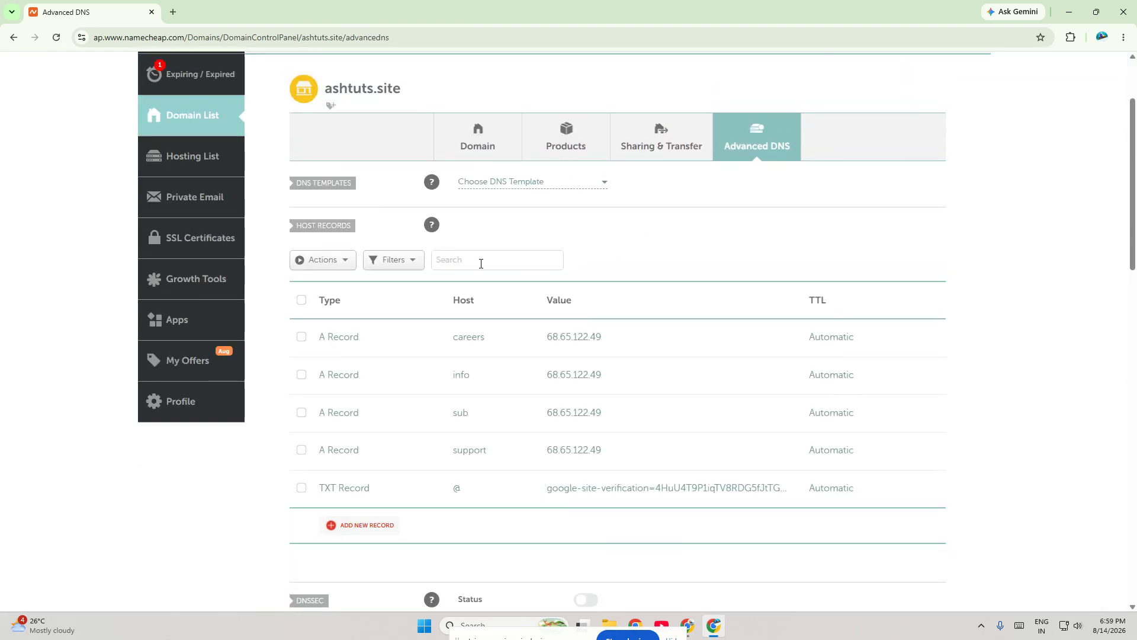
Step: Start a new TXT Record for ashtuts.site, leaving its host and value blank, and review the host records
{"action": "left_click", "coordinate": [359, 524]}
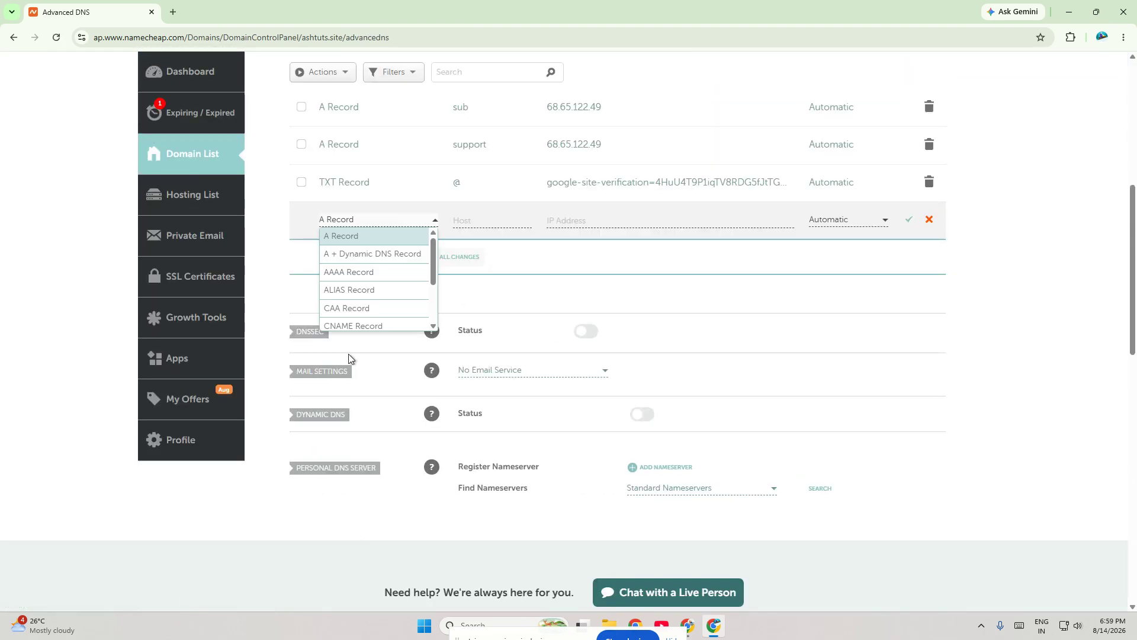
{"action": "scroll", "coordinate": [366, 276], "scroll_direction": "down", "scroll_amount": 3}
{"action": "left_click", "coordinate": [363, 286]}
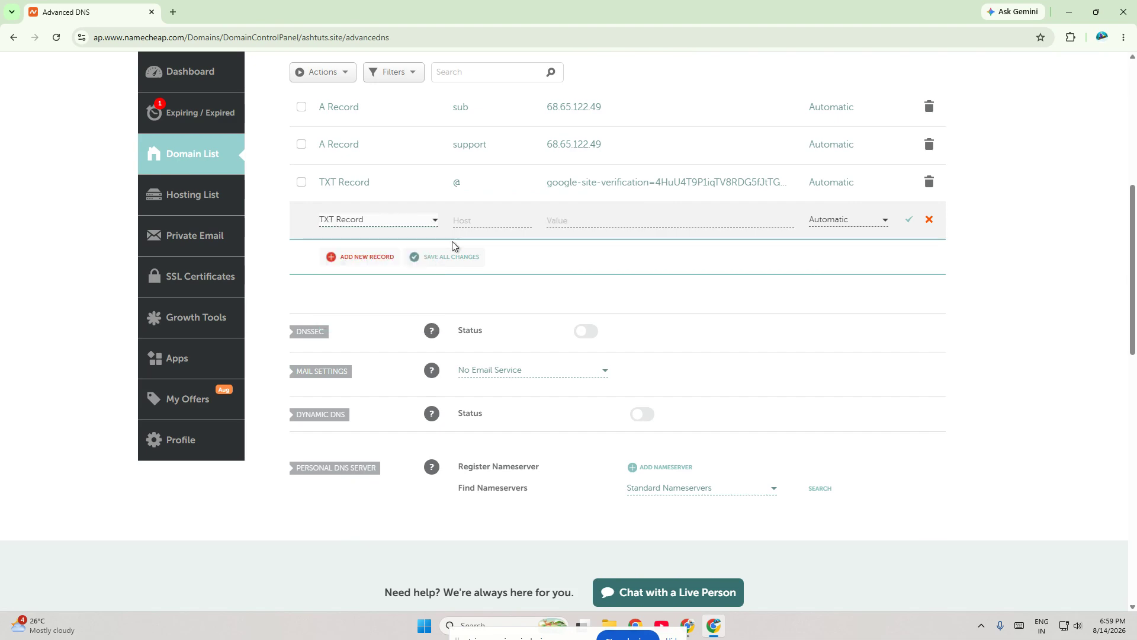
{"action": "left_click", "coordinate": [493, 219]}
{"action": "left_click", "coordinate": [548, 221]}
{"action": "left_click", "coordinate": [762, 267]}
{"action": "scroll", "coordinate": [625, 270], "scroll_direction": "up", "scroll_amount": 7}
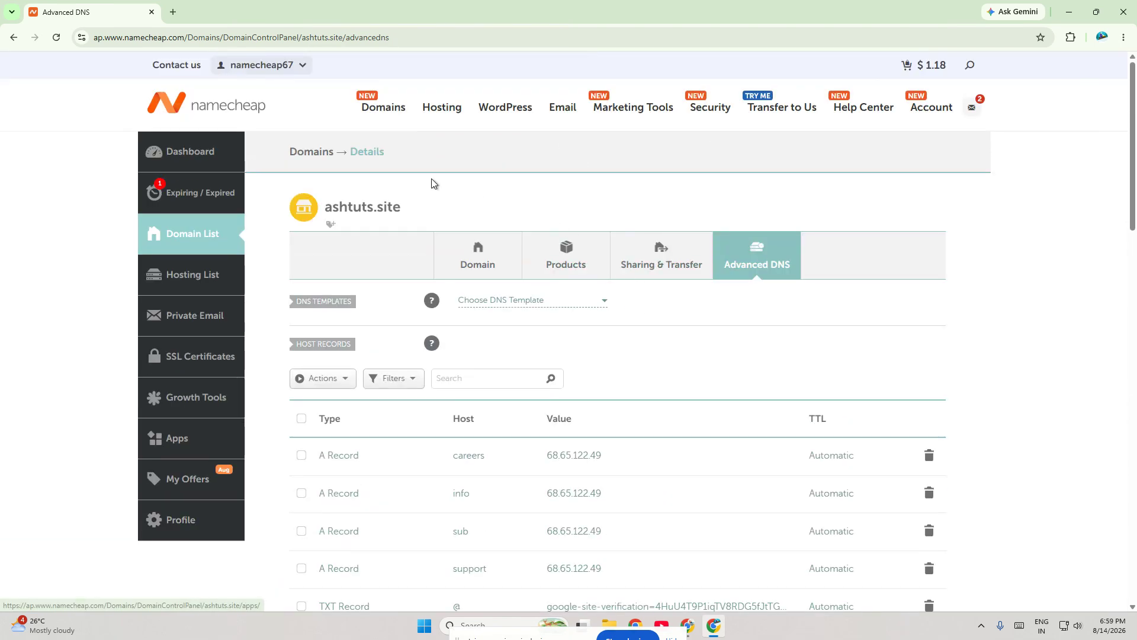
{"action": "scroll", "coordinate": [912, 272], "scroll_direction": "down", "scroll_amount": 3}
{"action": "scroll", "coordinate": [1020, 246], "scroll_direction": "up", "scroll_amount": 3}
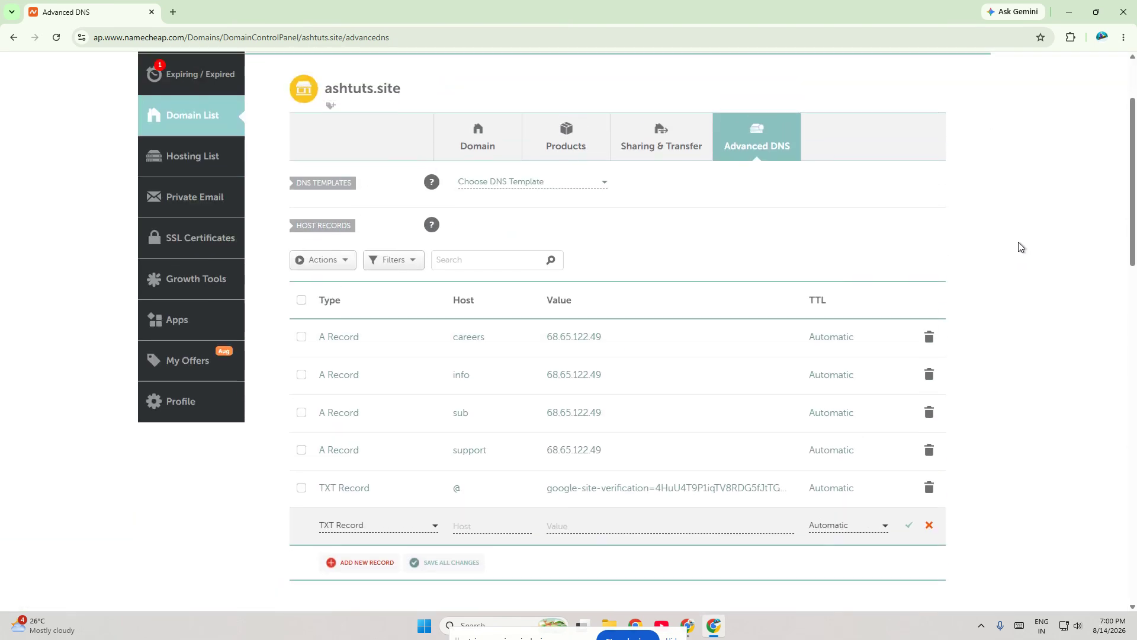
{"action": "scroll", "coordinate": [1019, 244], "scroll_direction": "down", "scroll_amount": 1}
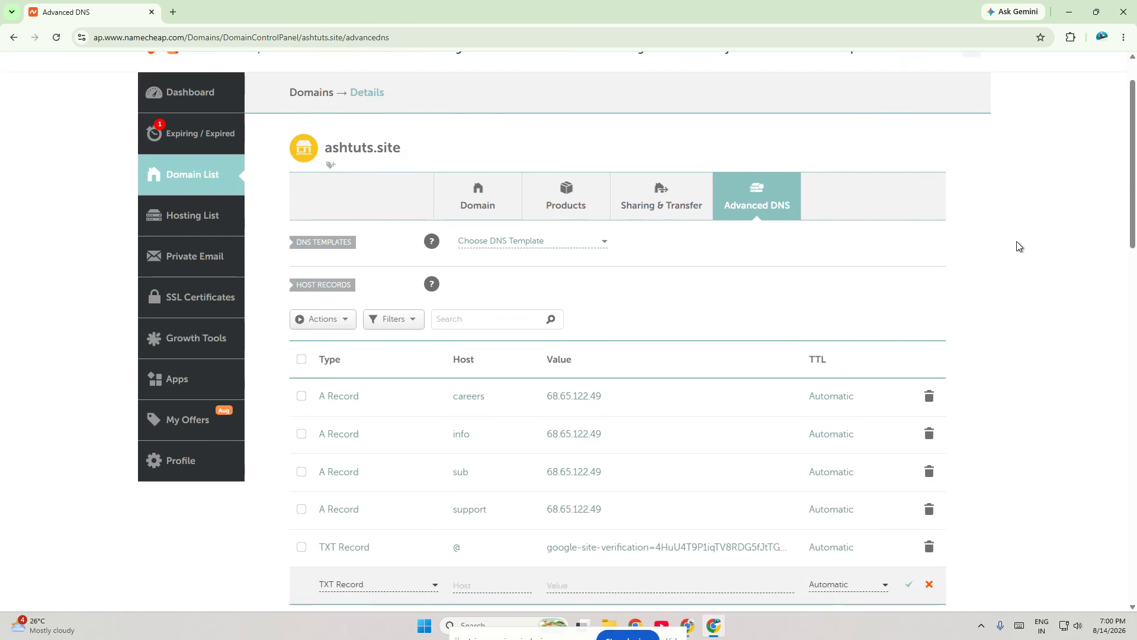
Step: View the Private Email subscriptions, and reopen the Advanced DNS host records of ashtuts.site from the domain list
{"action": "left_click", "coordinate": [220, 253]}
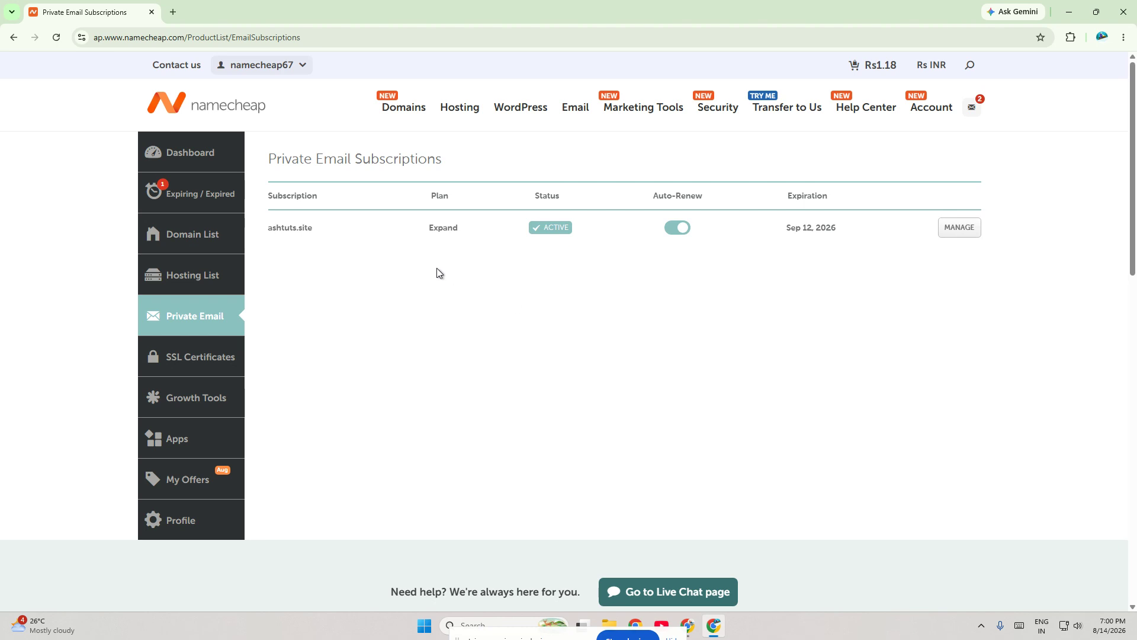
{"action": "left_click", "coordinate": [212, 241]}
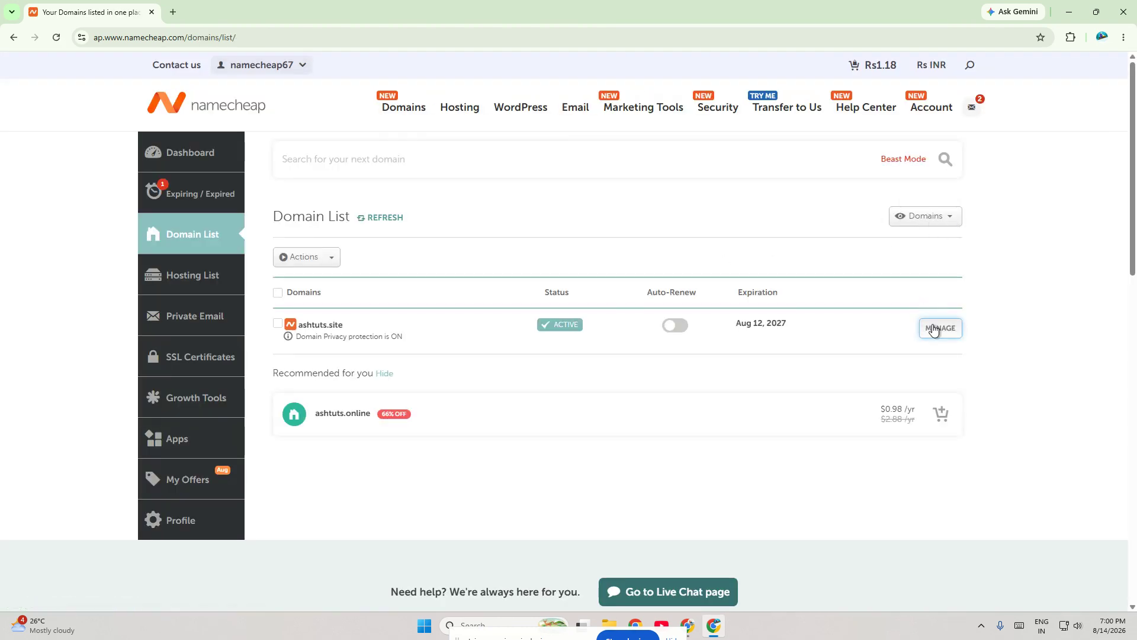
{"action": "left_click", "coordinate": [934, 329]}
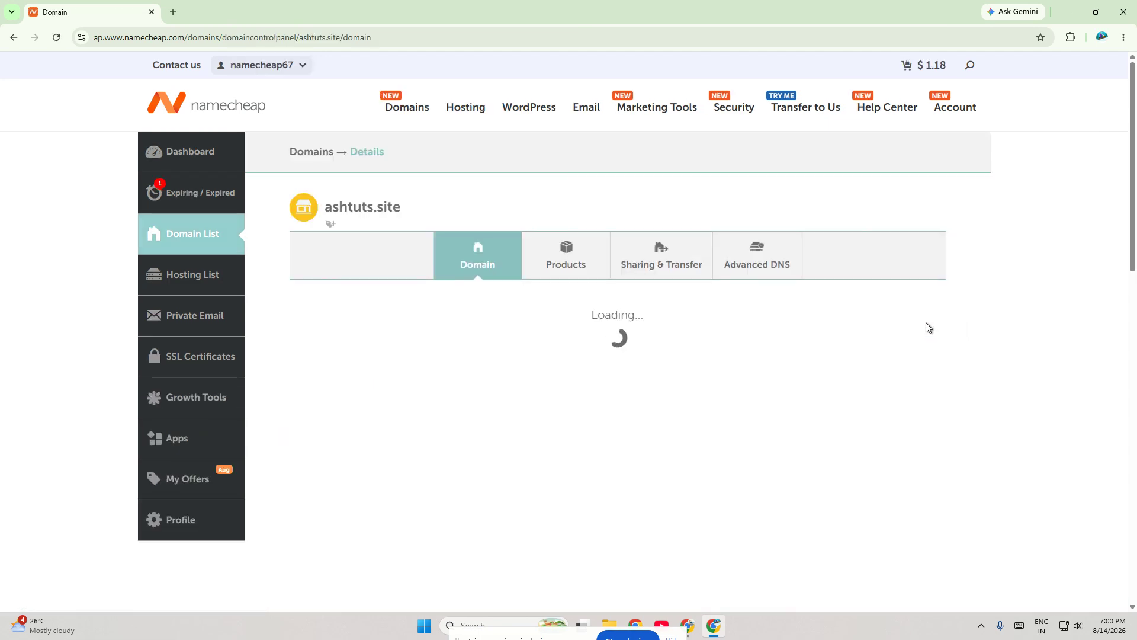
{"action": "scroll", "coordinate": [800, 367], "scroll_direction": "down", "scroll_amount": 2}
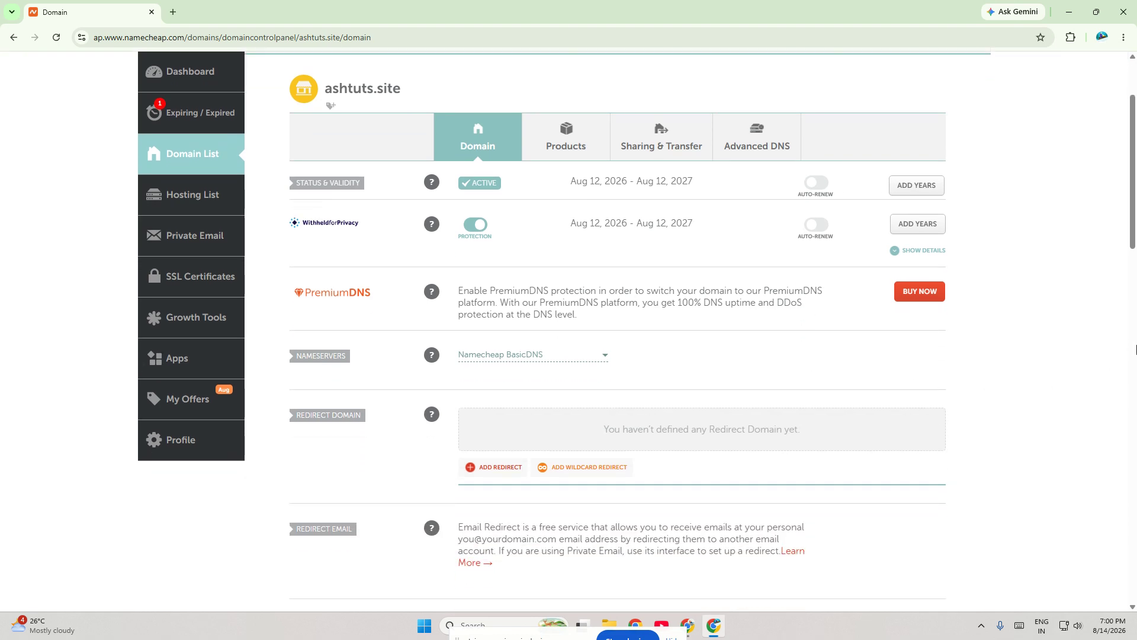
{"action": "left_click", "coordinate": [749, 128]}
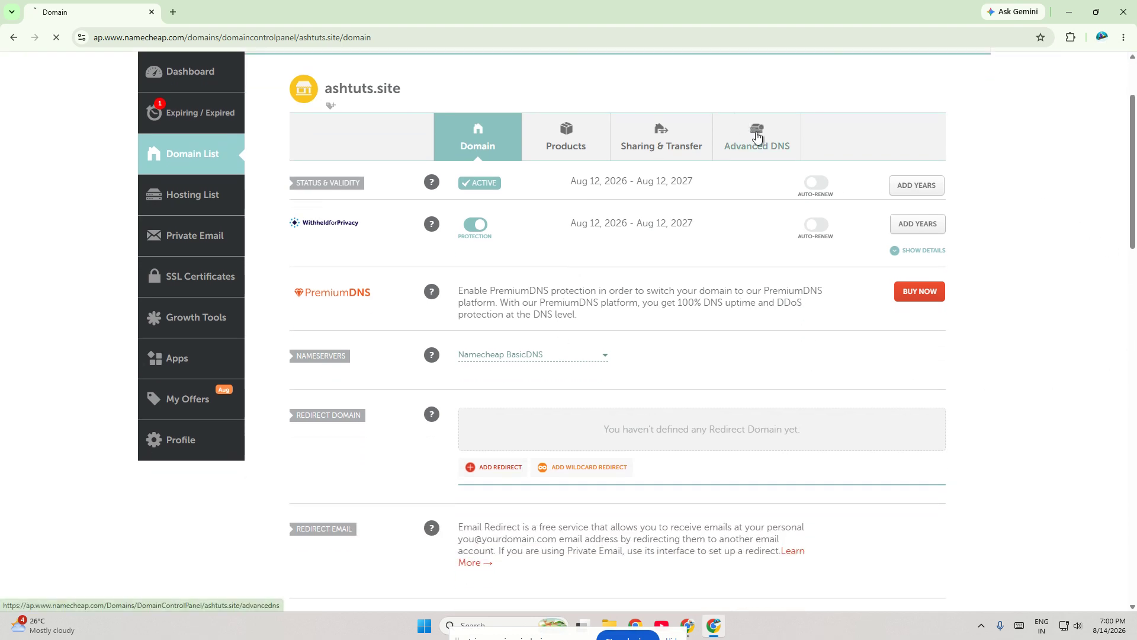
{"action": "scroll", "coordinate": [403, 373], "scroll_direction": "down", "scroll_amount": 2}
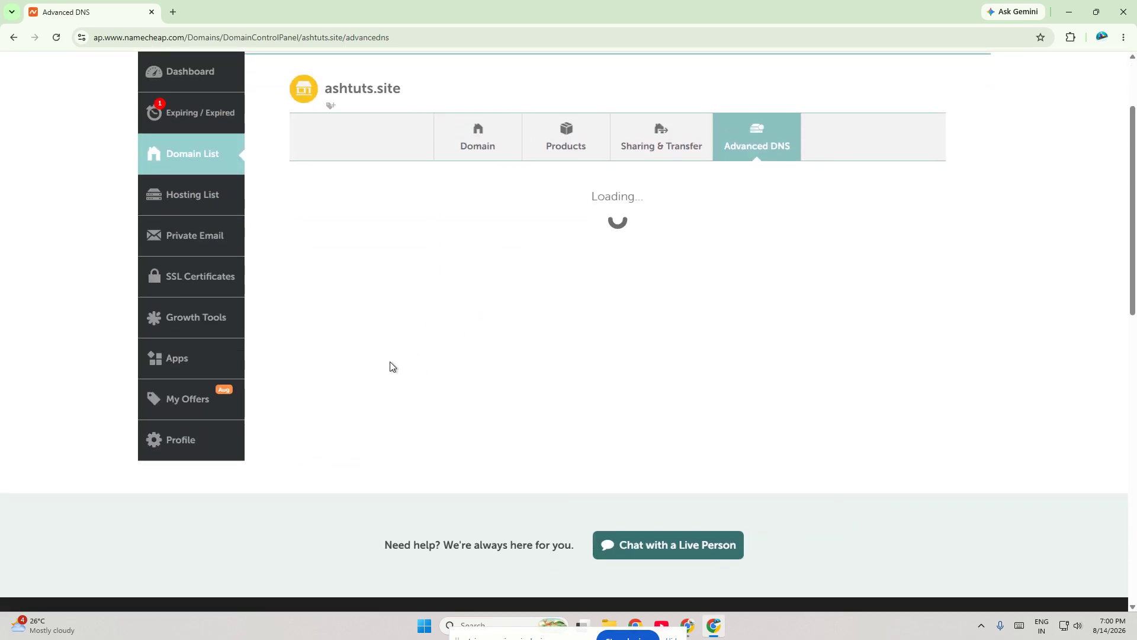
{"action": "scroll", "coordinate": [349, 361], "scroll_direction": "down", "scroll_amount": 2}
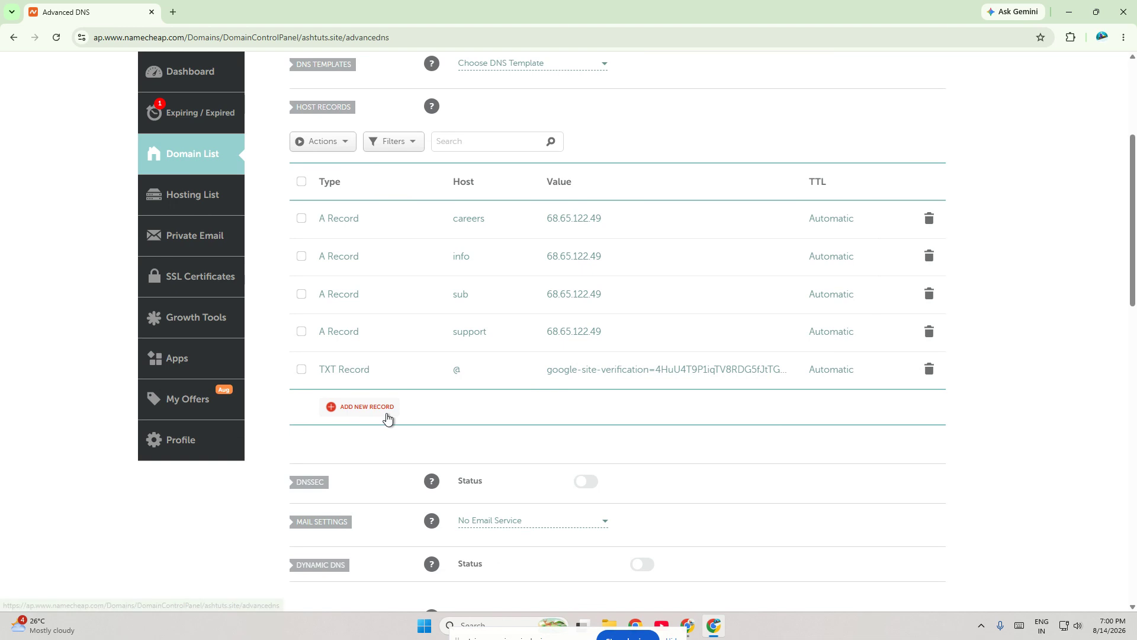
Step: Start a new host record for ashtuts.site and browse its record types down to TXT Record without choosing one
{"action": "left_click", "coordinate": [382, 409]}
{"action": "scroll", "coordinate": [375, 355], "scroll_direction": "down", "scroll_amount": 3}
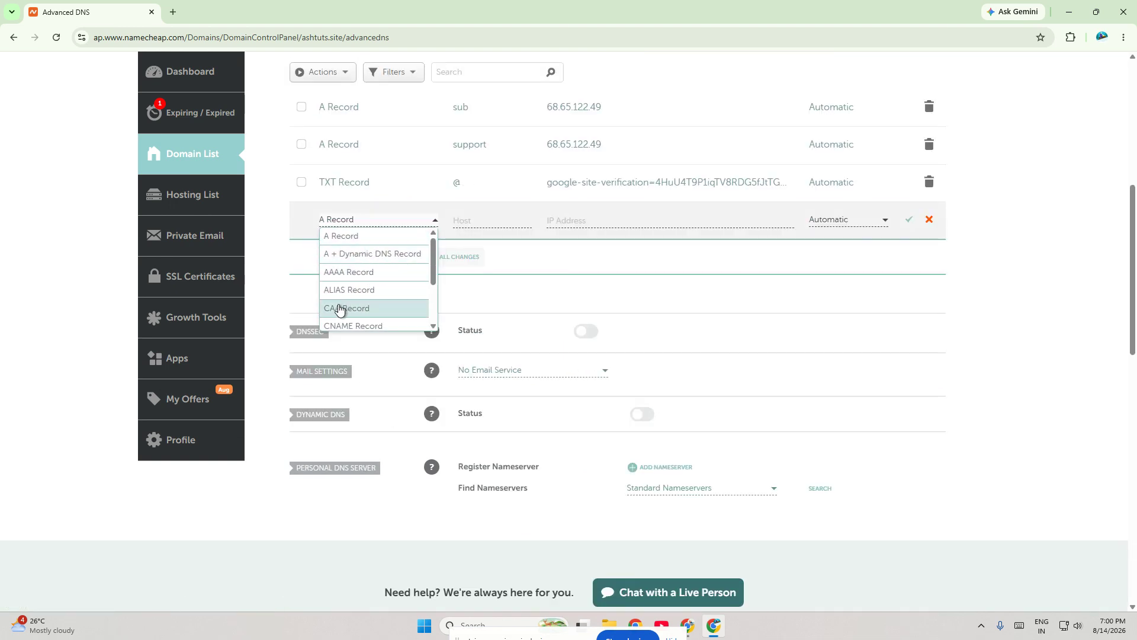
{"action": "scroll", "coordinate": [353, 323], "scroll_direction": "down", "scroll_amount": 3}
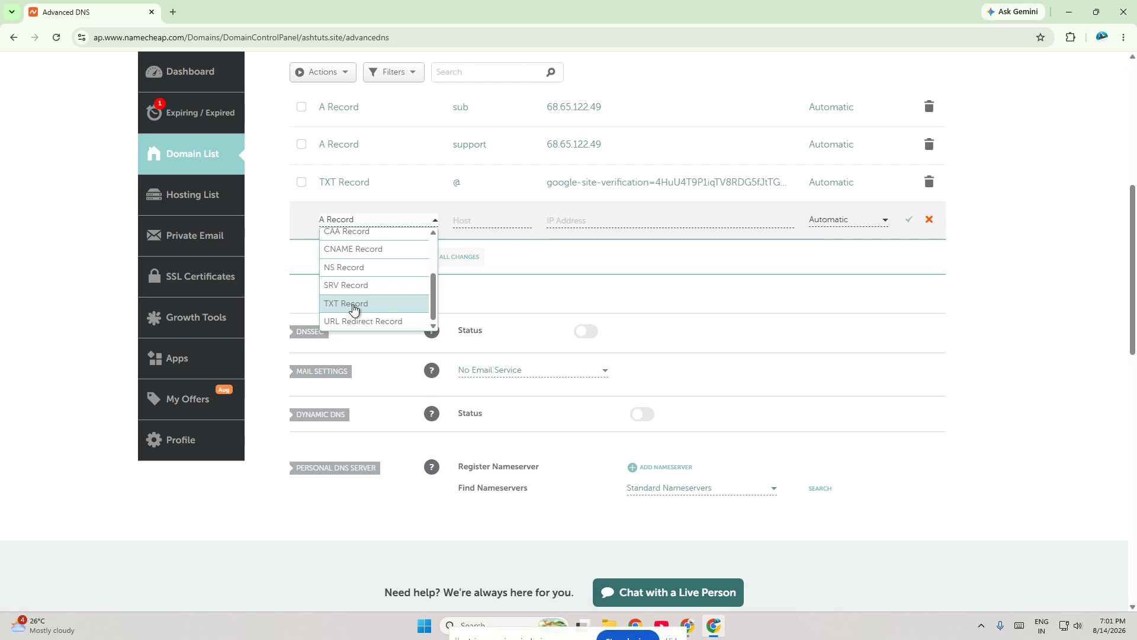
{"action": "left_click", "coordinate": [15, 122]}
Step: Return to the FreeDNS page in the Domains section
{"action": "scroll", "coordinate": [48, 145], "scroll_direction": "up", "scroll_amount": 7}
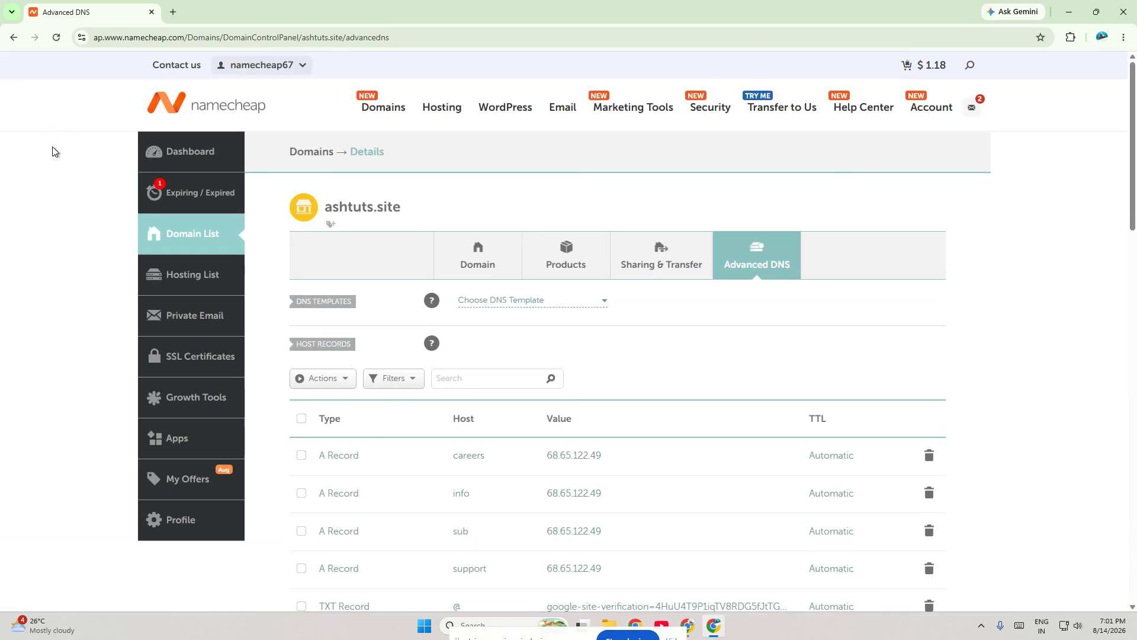
{"action": "mouse_move", "coordinate": [363, 106]}
{"action": "left_click", "coordinate": [372, 436]}
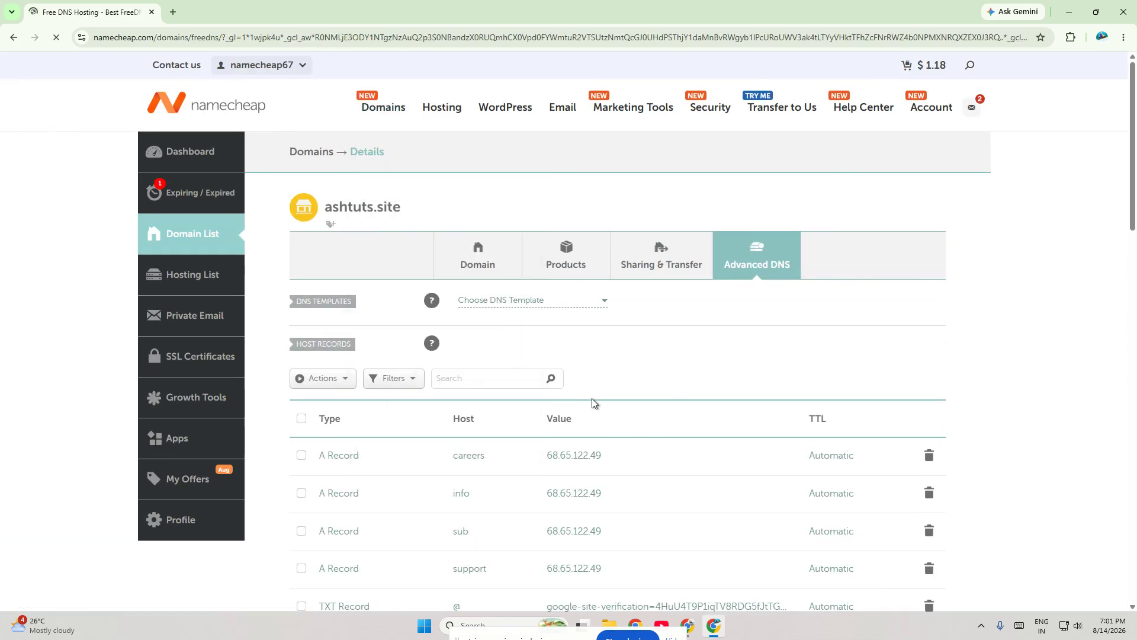